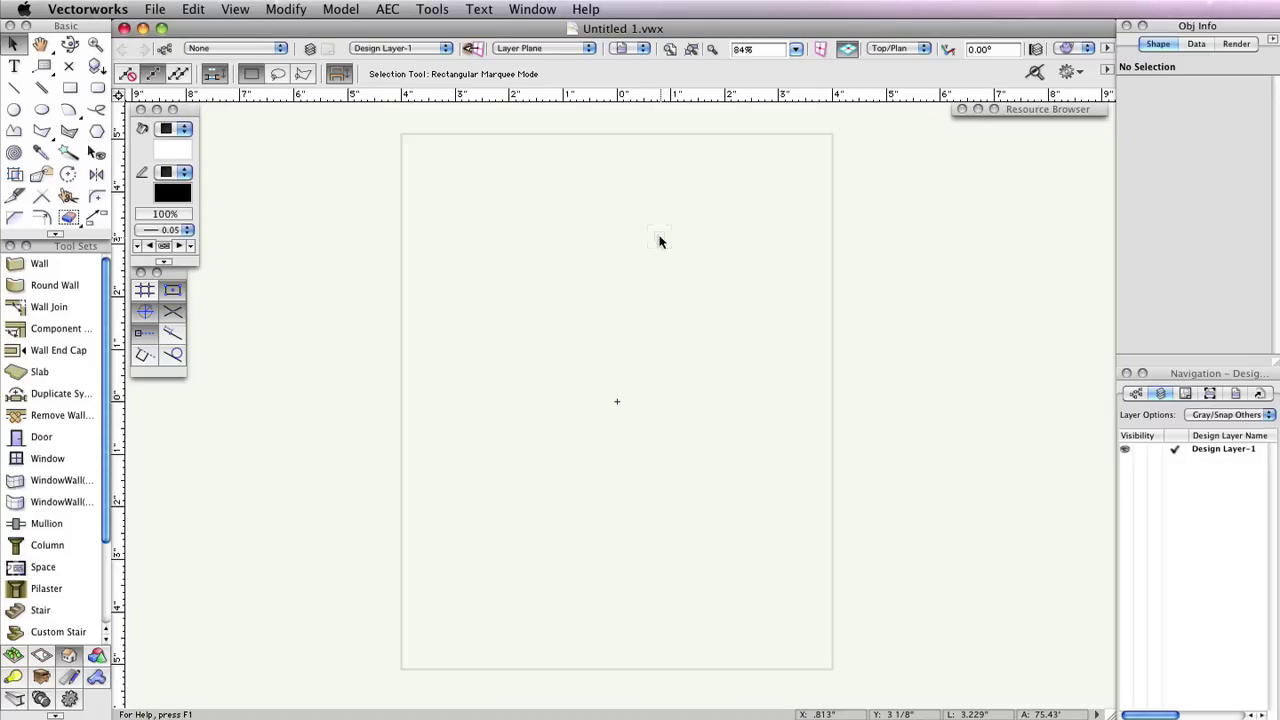
Step: Close the starting drawing and reset saved settings in the Session preferences
left_click(124, 28)
left_click(432, 9)
left_click(797, 342)
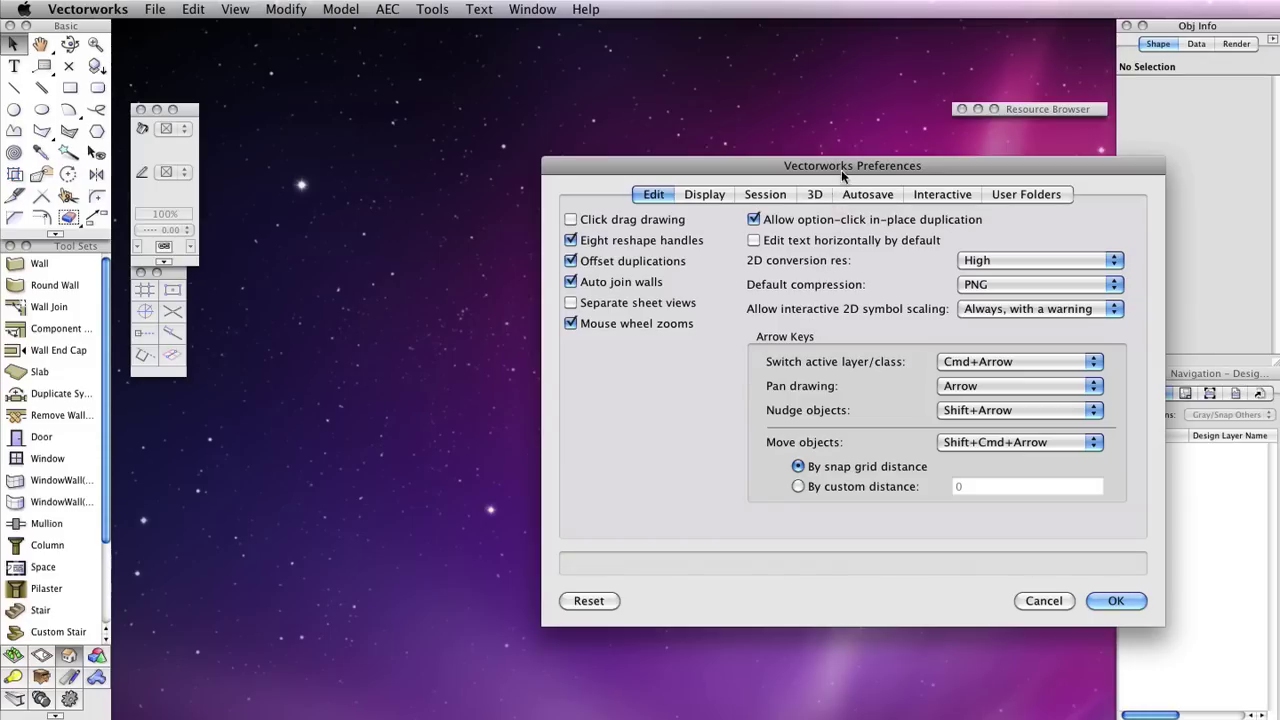
left_click_drag(841, 166, 615, 131)
left_click(540, 164)
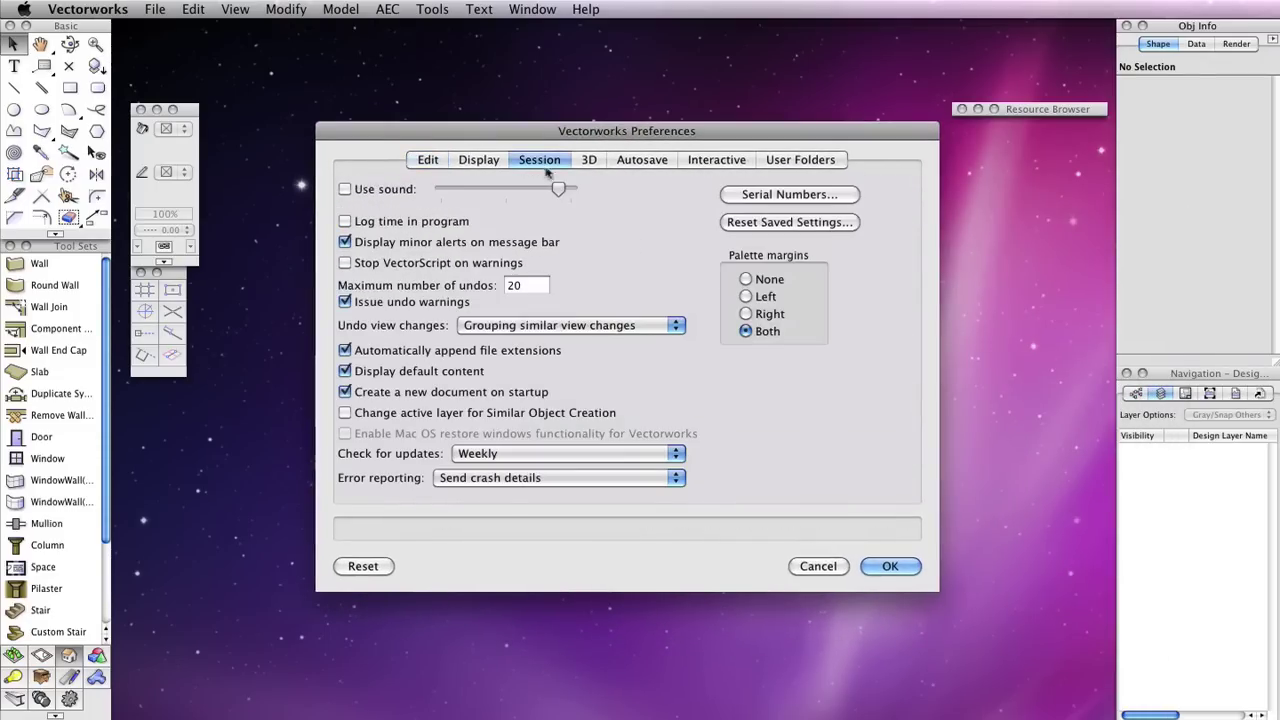
left_click(842, 223)
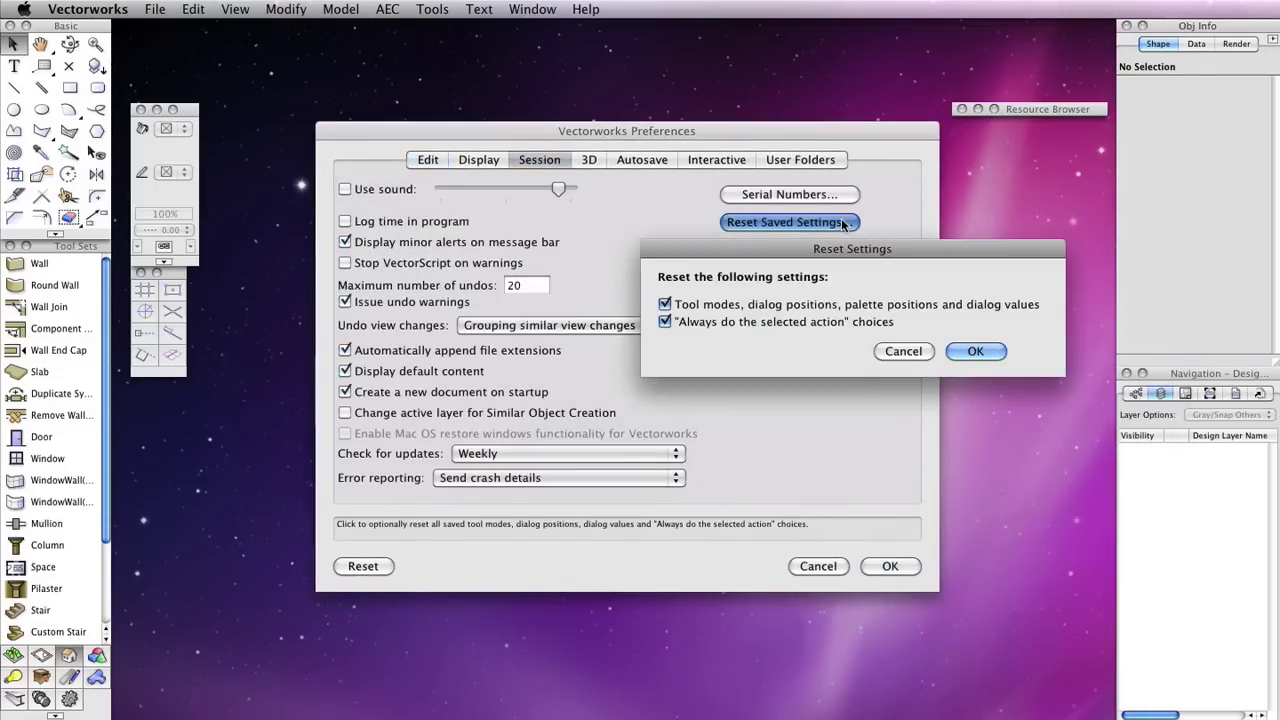
left_click(968, 352)
Step: Set the 3D preferences to Wireframe render mode with Orthogonal projection
left_click(590, 156)
left_click(730, 281)
left_click(727, 297)
left_click(727, 302)
left_click(711, 275)
Step: Accept the preferences and create a new blank document with File > New
left_click(907, 573)
left_click(171, 9)
left_click(170, 30)
left_click(931, 375)
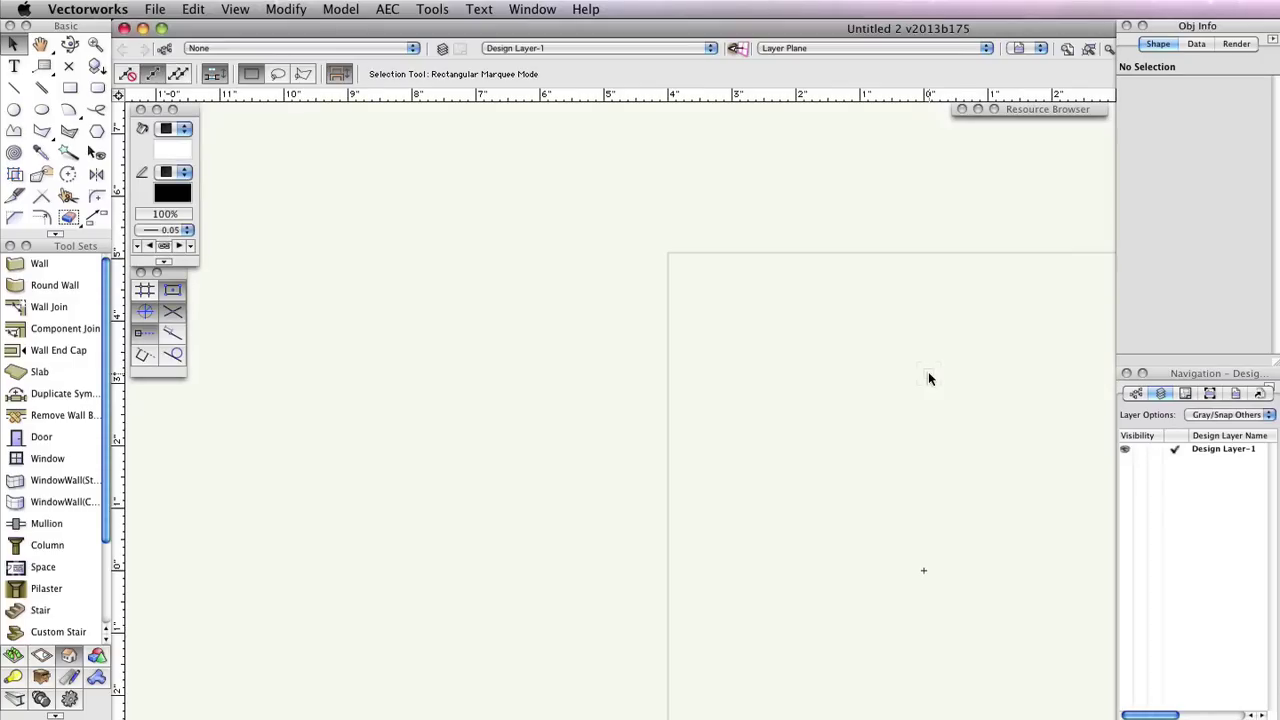
Step: In Organization's Design Layers list, edit the settings of Design Layer-1
left_click(433, 10)
left_click(449, 31)
left_click(723, 221)
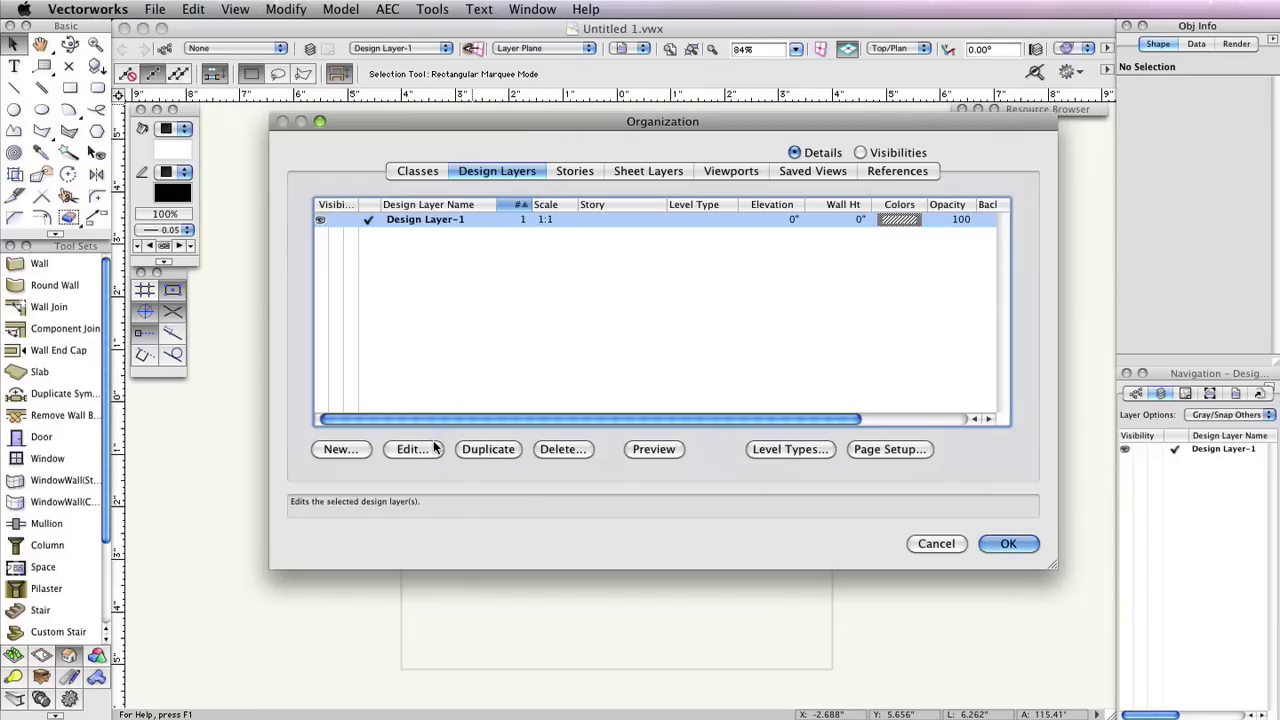
left_click(434, 449)
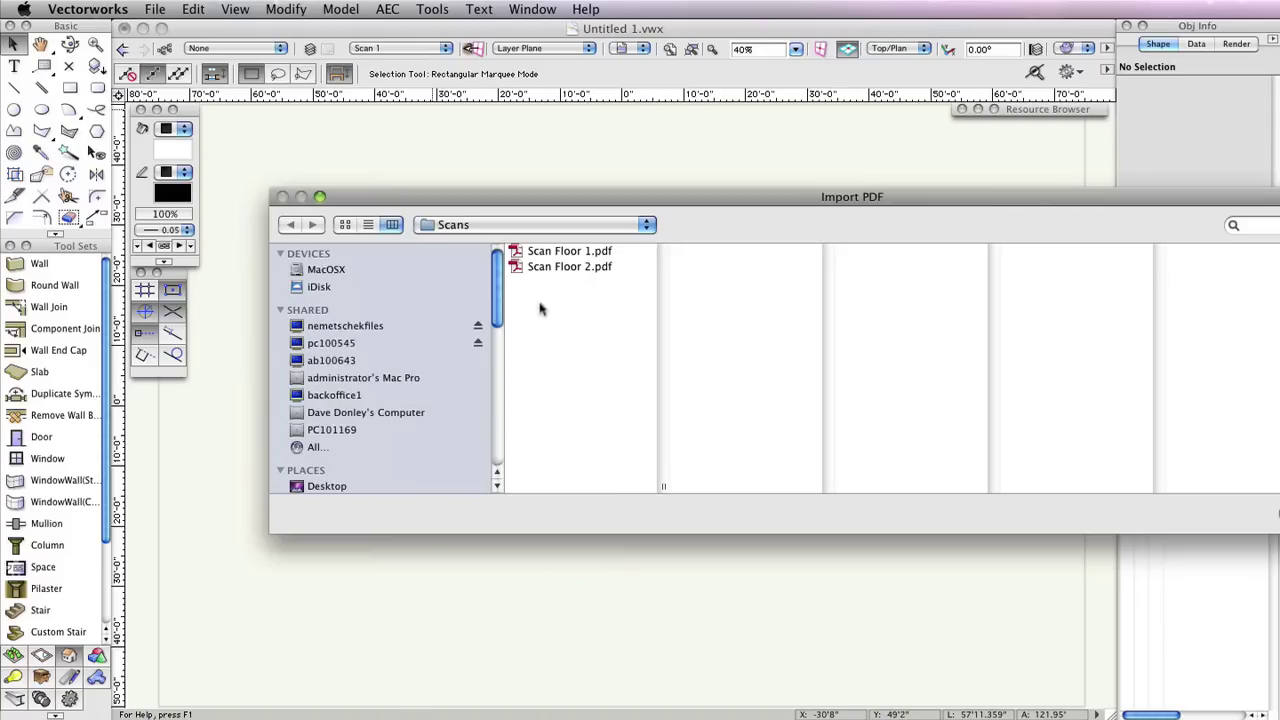
Step: Choose Scan Floor 1.pdf in the import browser and import it onto Scan 1
left_click(545, 256)
left_click_drag(886, 199, 666, 192)
left_click(1155, 510)
left_click(1041, 491)
Step: Zoom in and draw a wall from the plan's top-left corner along the top wall line
left_click(160, 390)
left_click(20, 266)
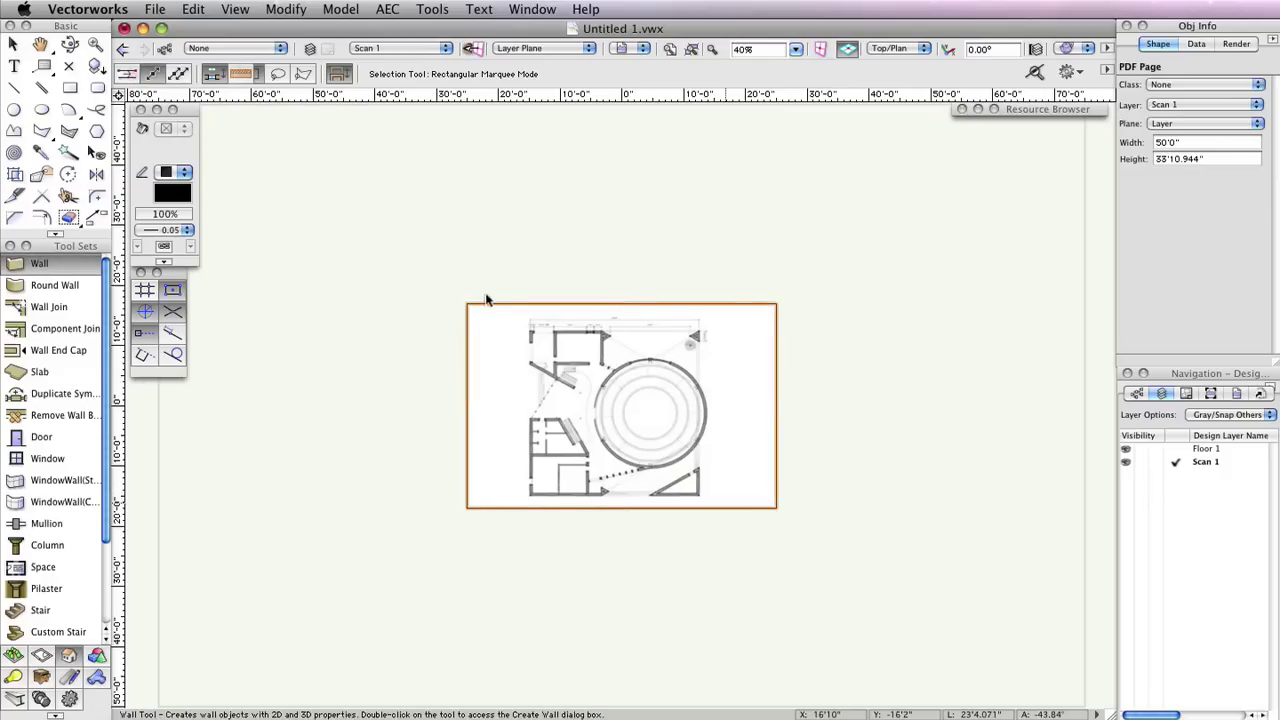
scroll(560, 333, "up", 2)
scroll(570, 336, "up", 1)
scroll(577, 338, "up", 1)
scroll(577, 338, "up", 1)
scroll(577, 338, "up", 1)
left_click(274, 294)
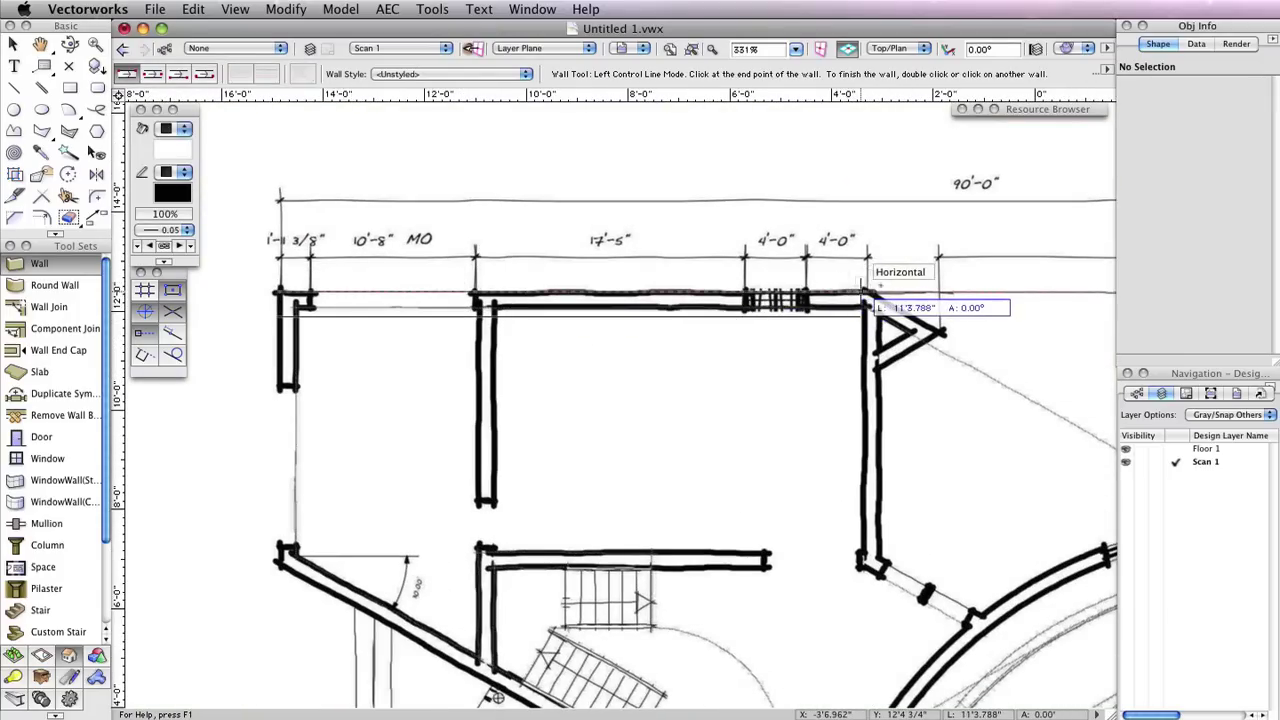
left_click(871, 290)
Step: Fit the whole page in view and return to the Selection tool
left_click(669, 48)
key("x")
scroll(630, 335, "up", 2)
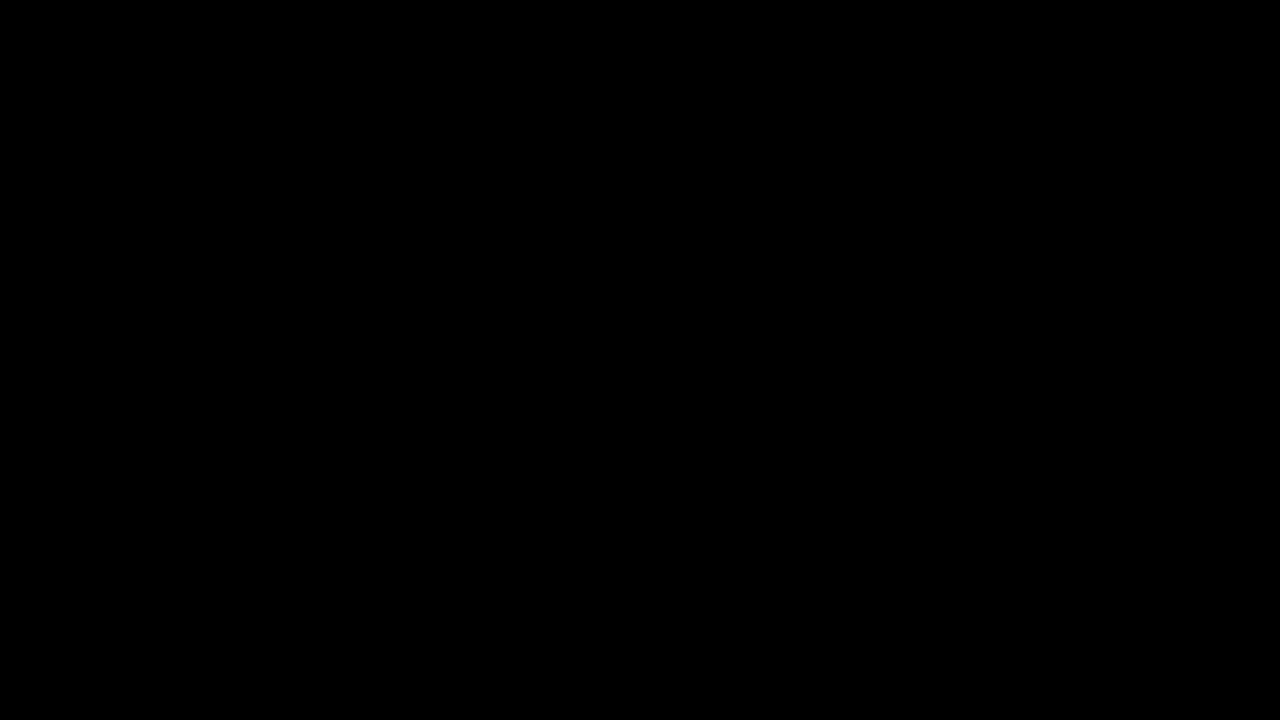
Step: Snap to the far end of the 90-foot dimension, capturing 27'4.028"
key("z")
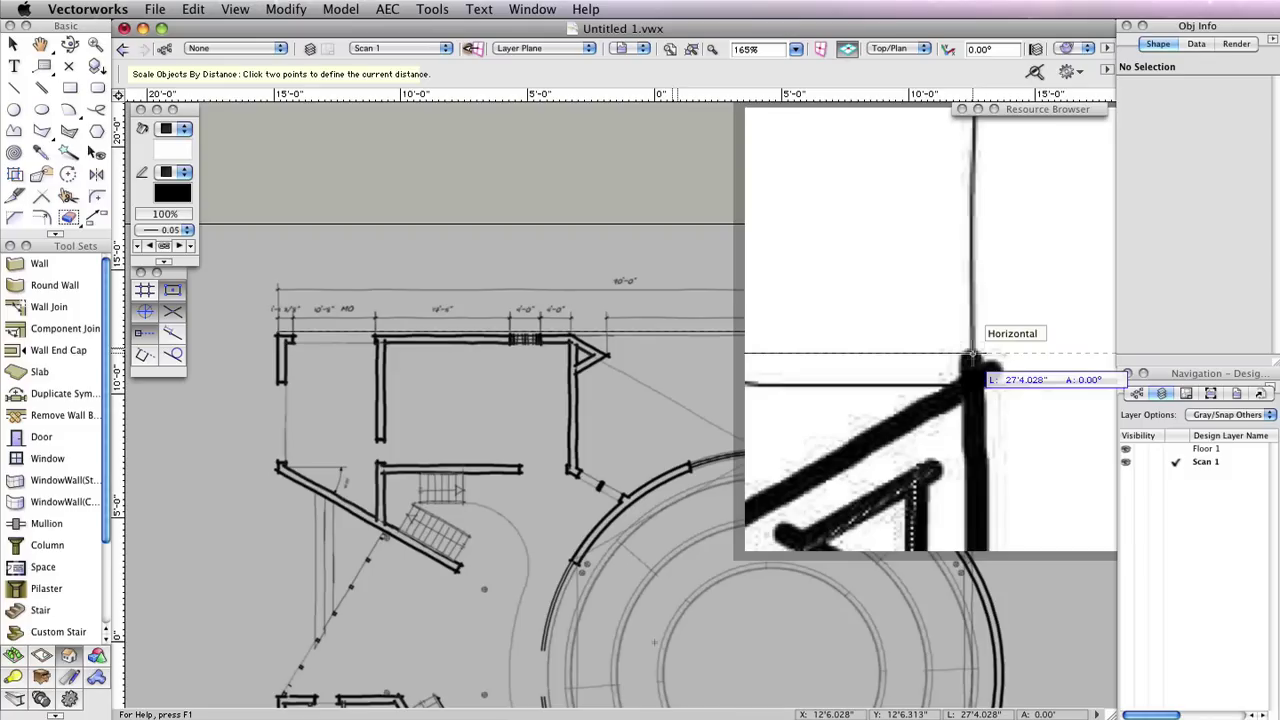
left_click(972, 353)
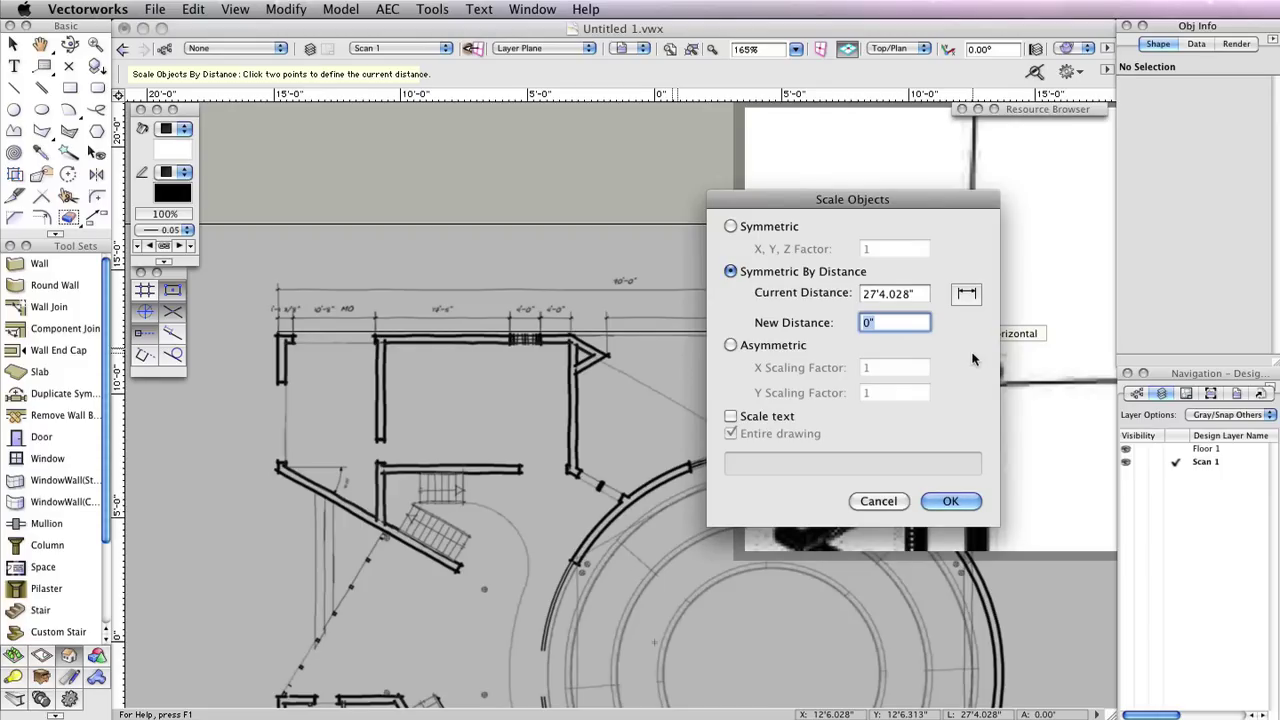
Step: Enter 90' as the new distance and confirm the scaling
type("90'0")
left_click(969, 502)
Step: Agree to scale the entire drawing, then zoom out and pan to the rescaled plan
left_click(1018, 364)
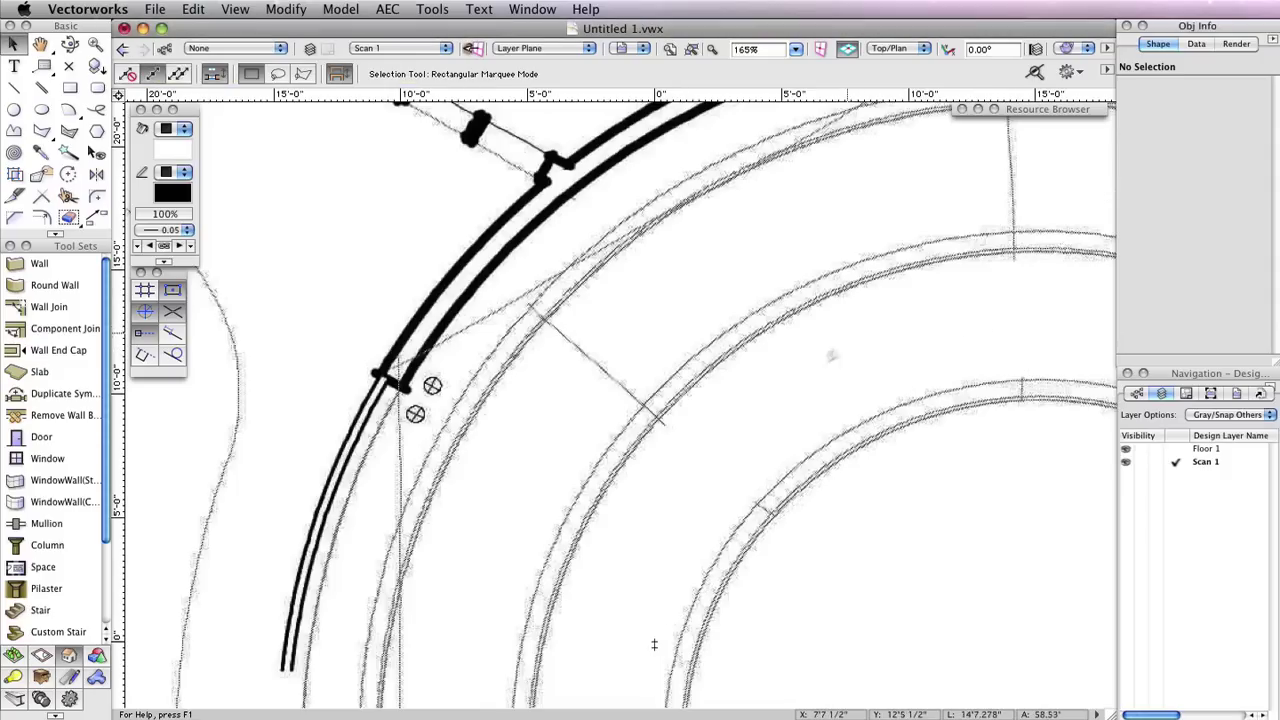
scroll(830, 355, "down", 5)
mouse_move(815, 330)
left_mouse_down()
mouse_move(717, 425)
mouse_move(729, 464)
left_mouse_up()
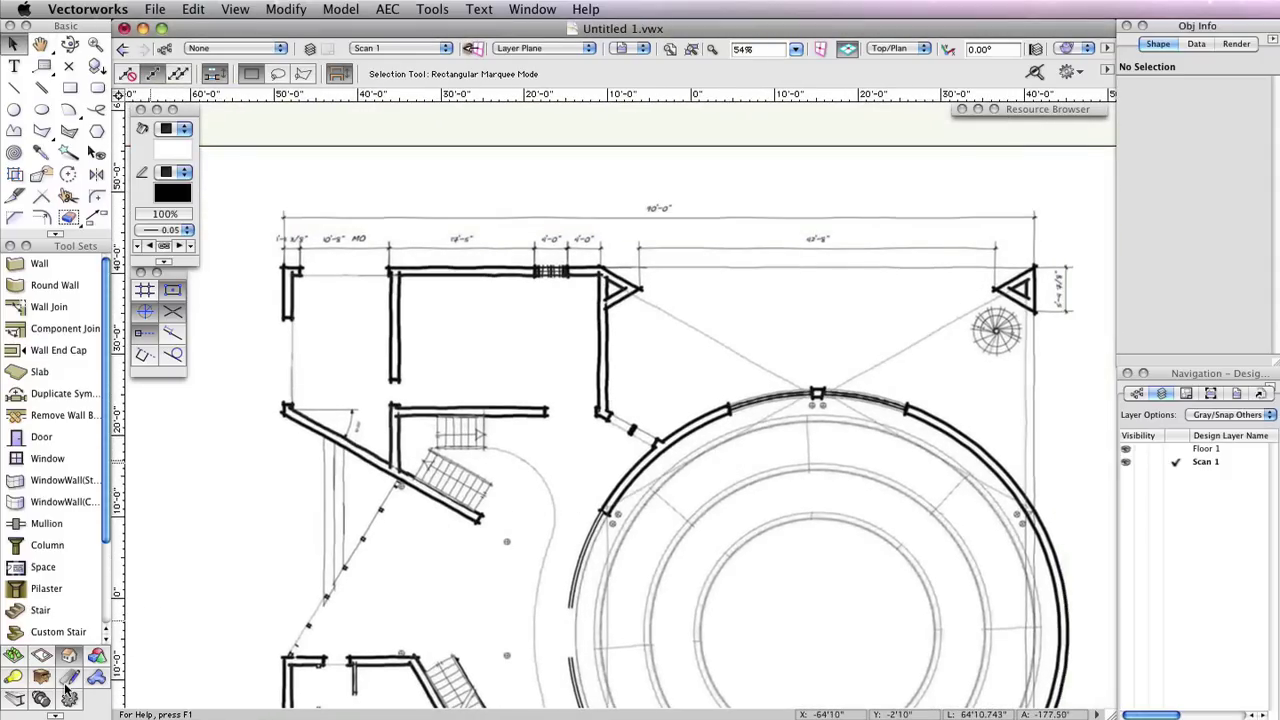